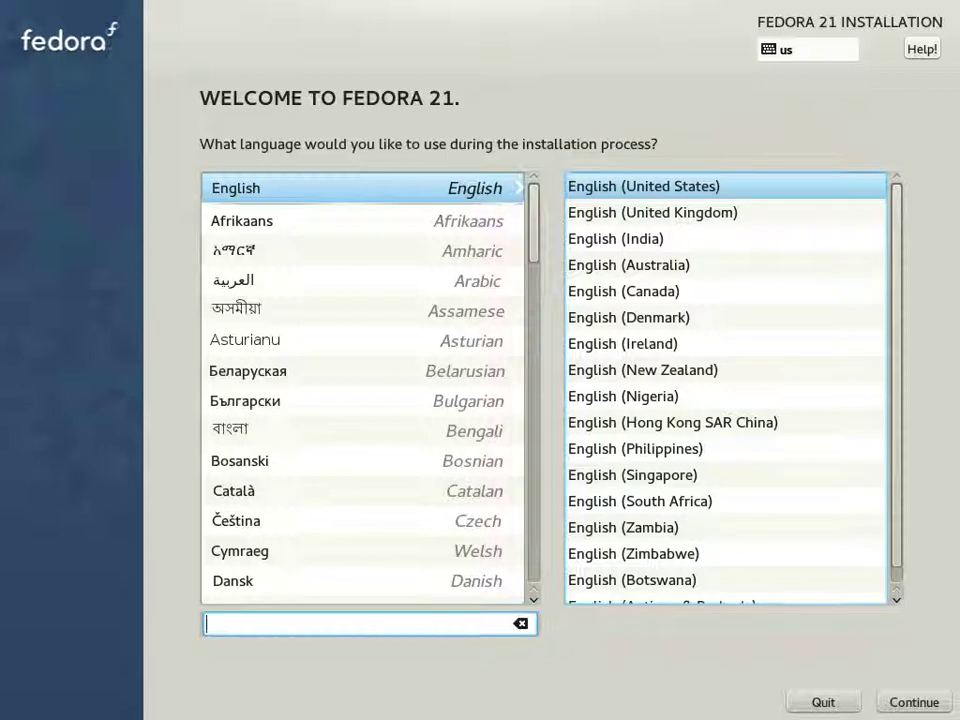
# Step: Accept English, keep the New York timezone and English (US) keyboard, then go to Installation Destination
pyautogui.click(911, 703)
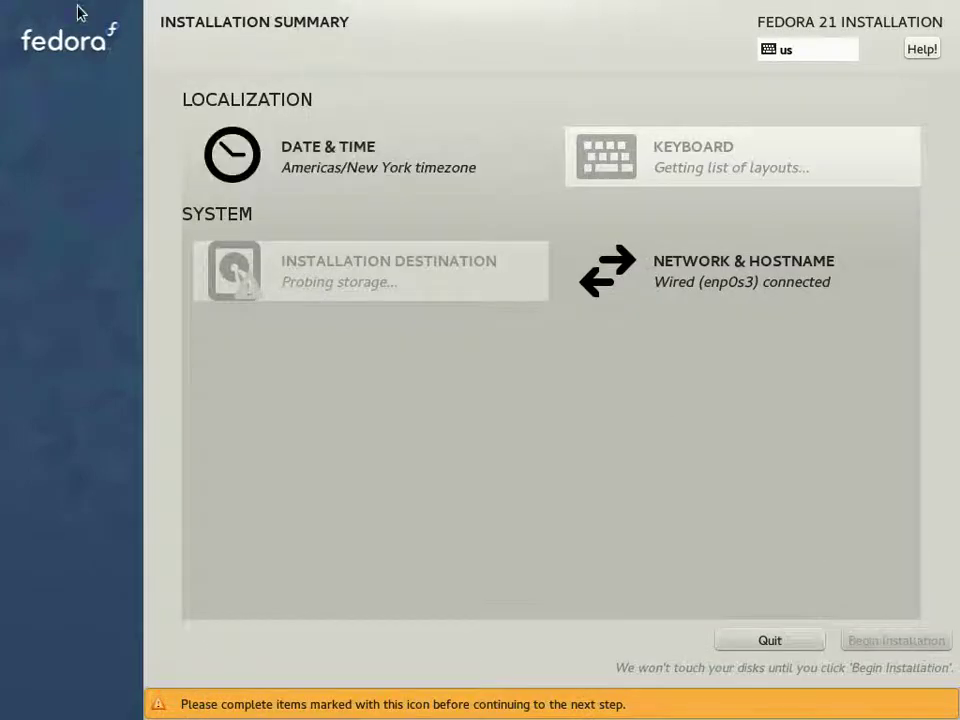
pyautogui.click(352, 172)
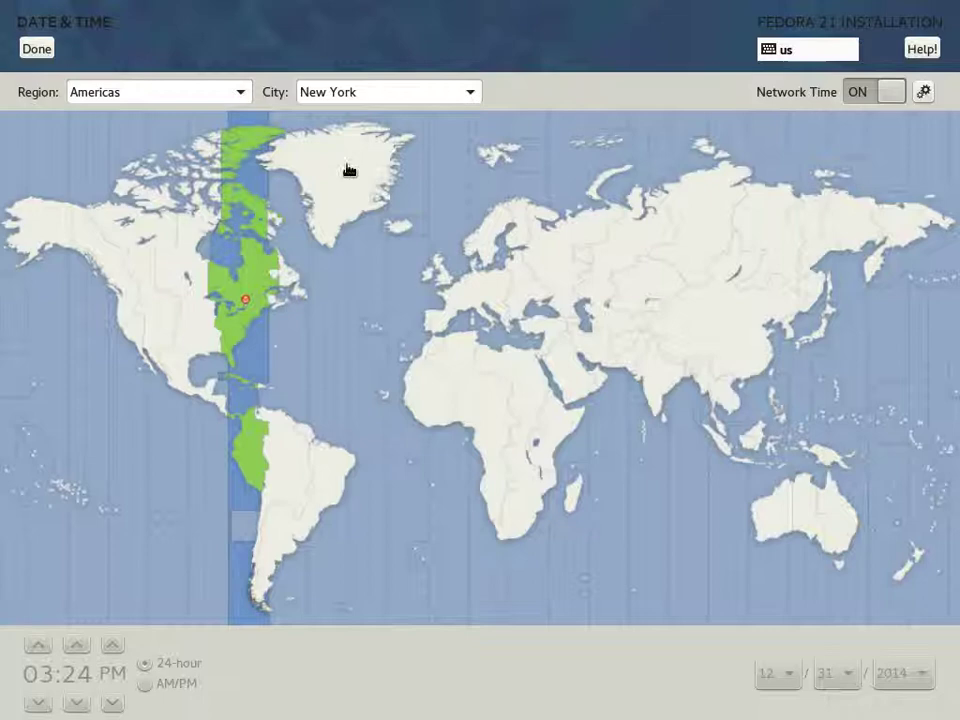
pyautogui.click(37, 48)
pyautogui.click(621, 140)
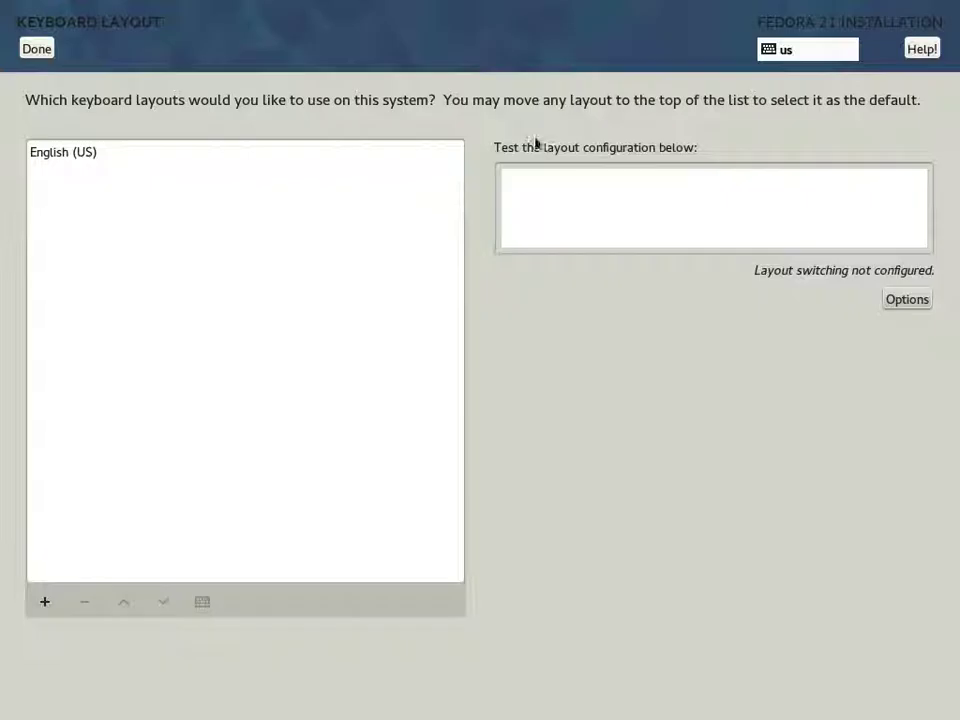
pyautogui.click(37, 50)
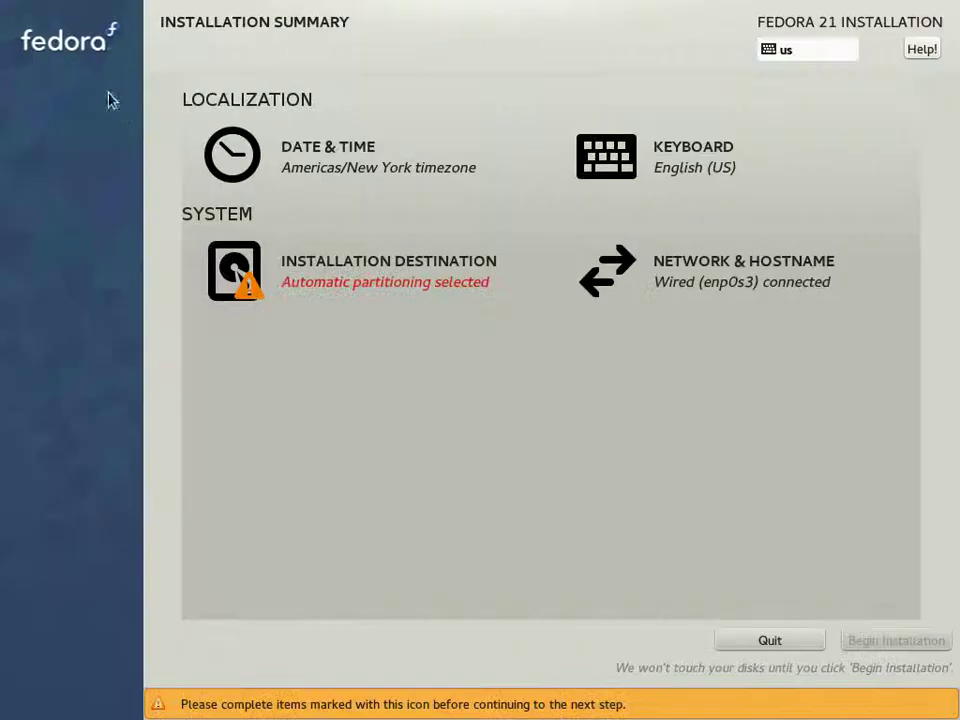
pyautogui.click(386, 290)
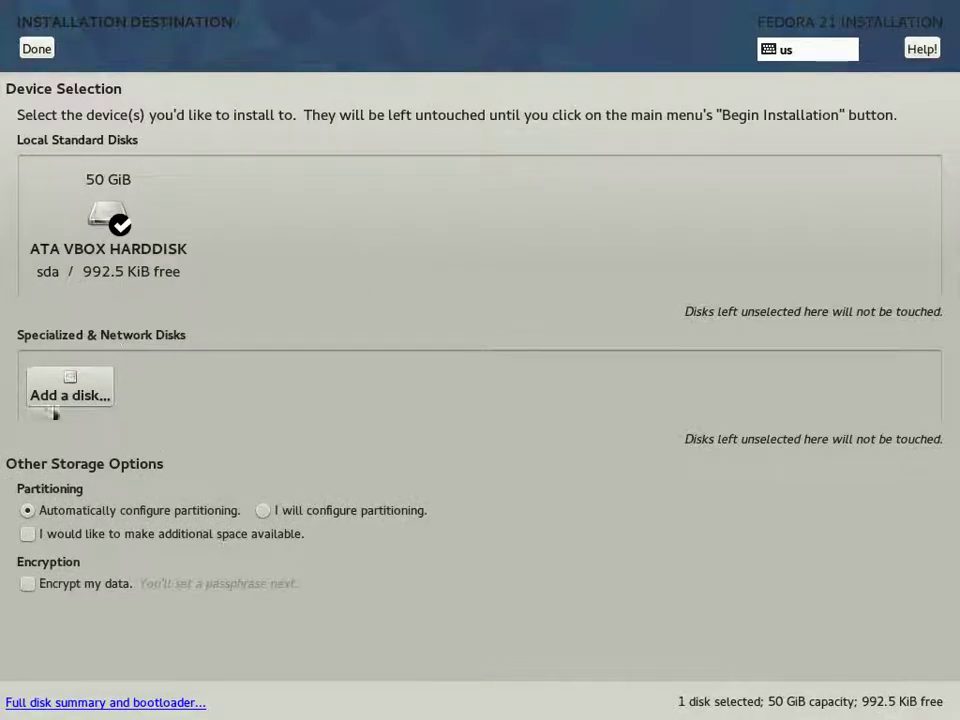
# Step: Choose 'I will configure partitioning' and expand the existing Fedora Linux 21 partitions
pyautogui.click(309, 511)
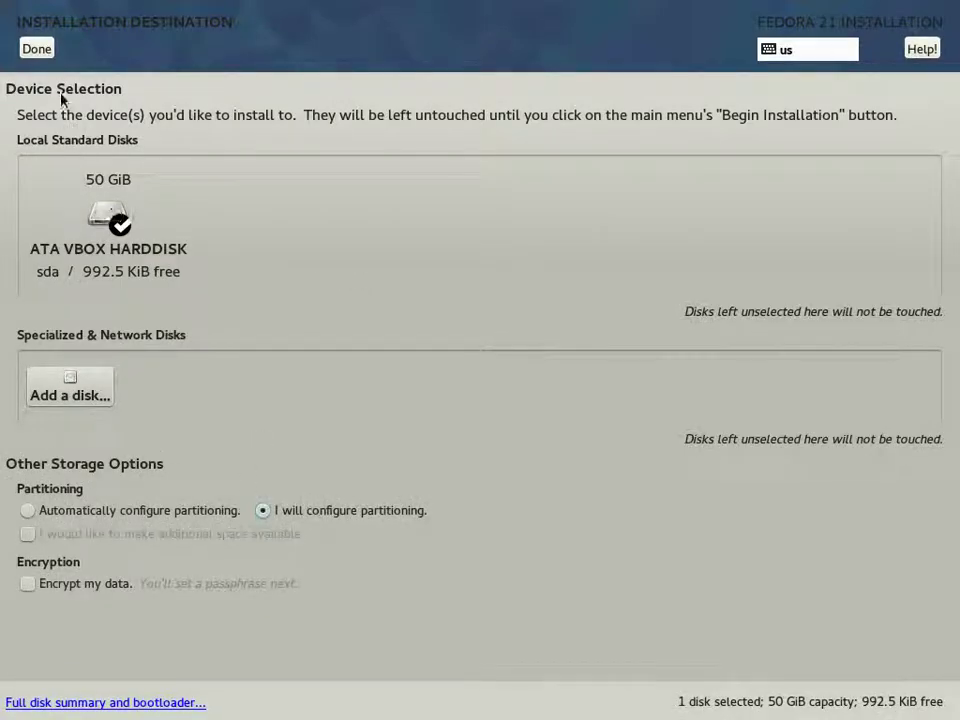
pyautogui.click(38, 50)
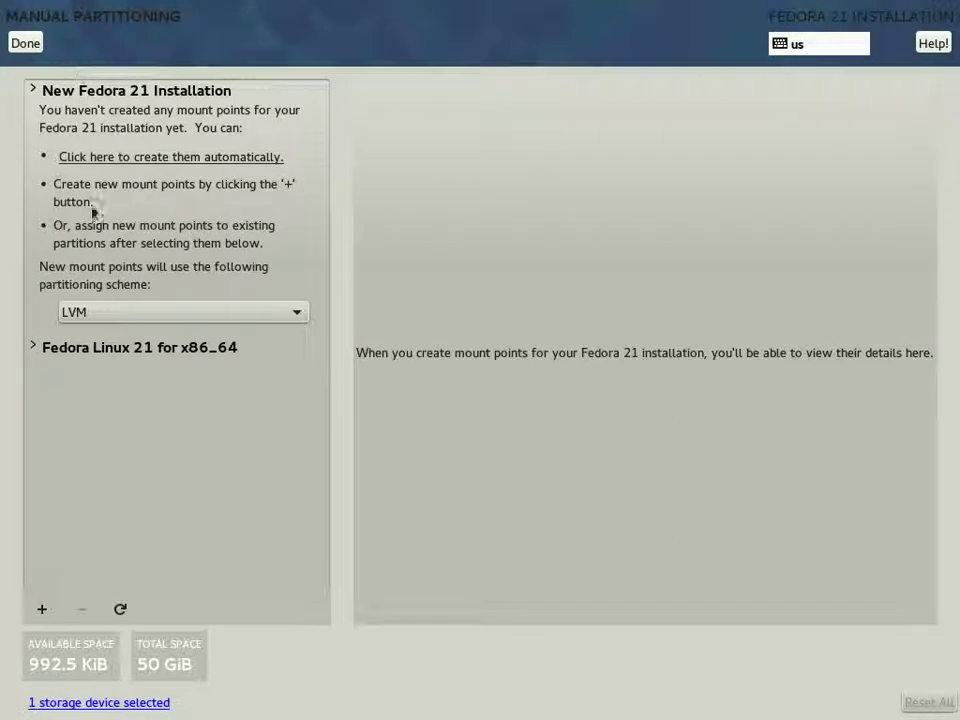
pyautogui.click(35, 349)
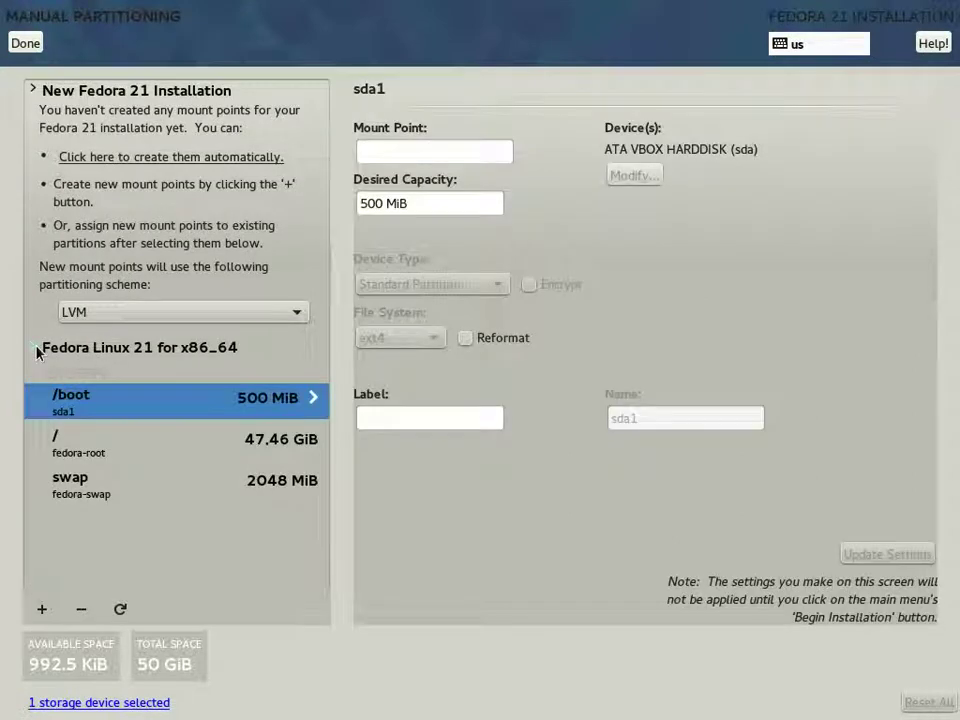
# Step: Delete the old /boot (sda1), fedora-root and fedora-swap partitions, confirming each deletion
pyautogui.click(82, 610)
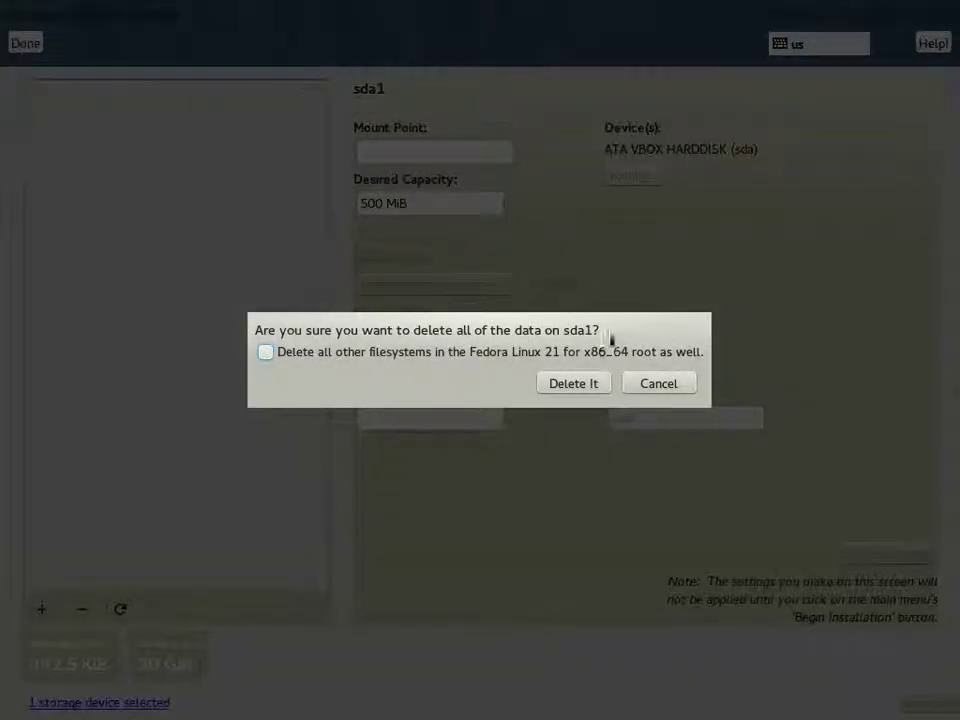
pyautogui.click(574, 383)
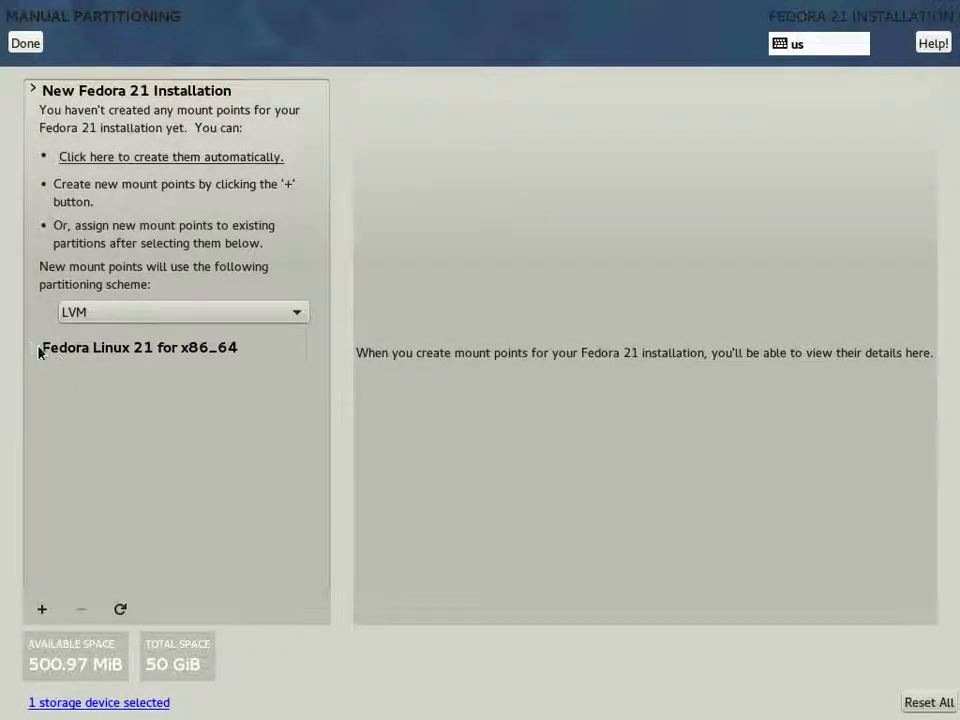
pyautogui.click(36, 348)
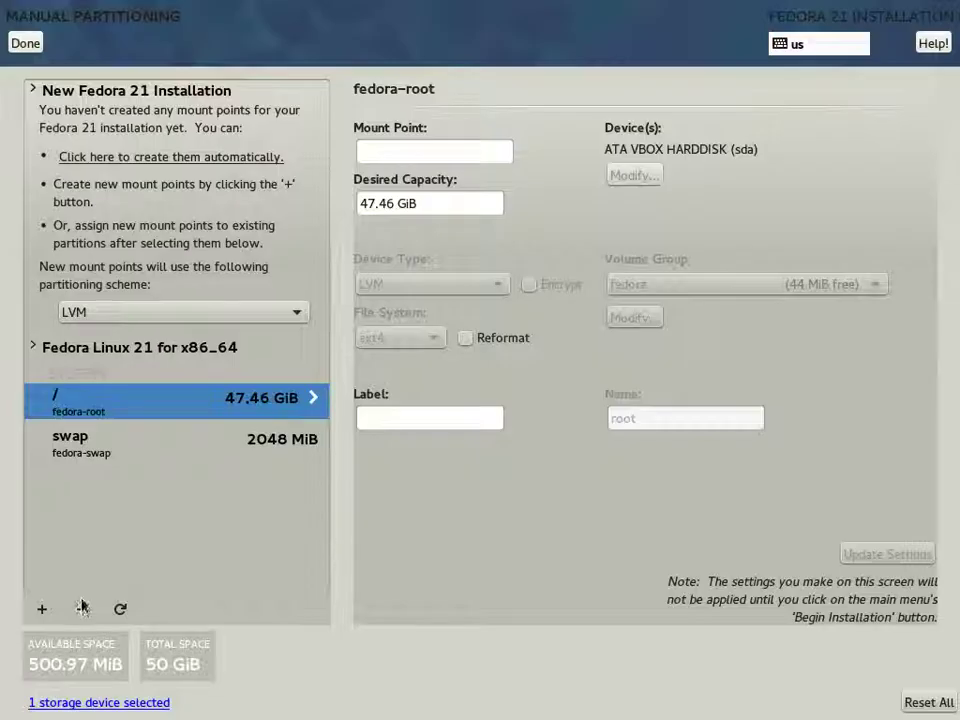
pyautogui.click(82, 609)
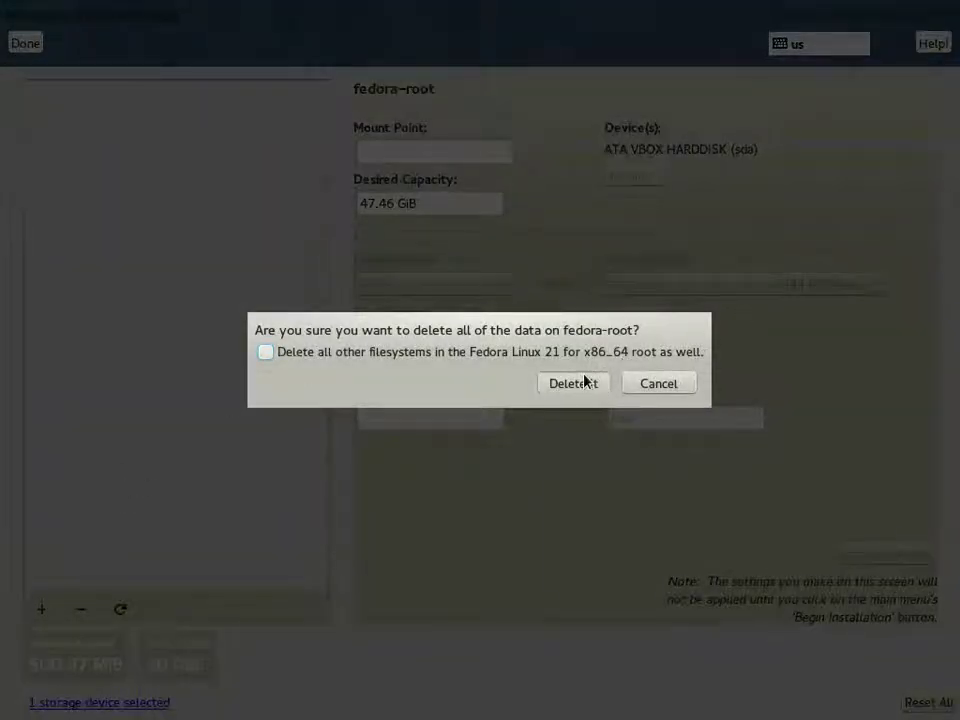
pyautogui.click(585, 381)
pyautogui.click(38, 346)
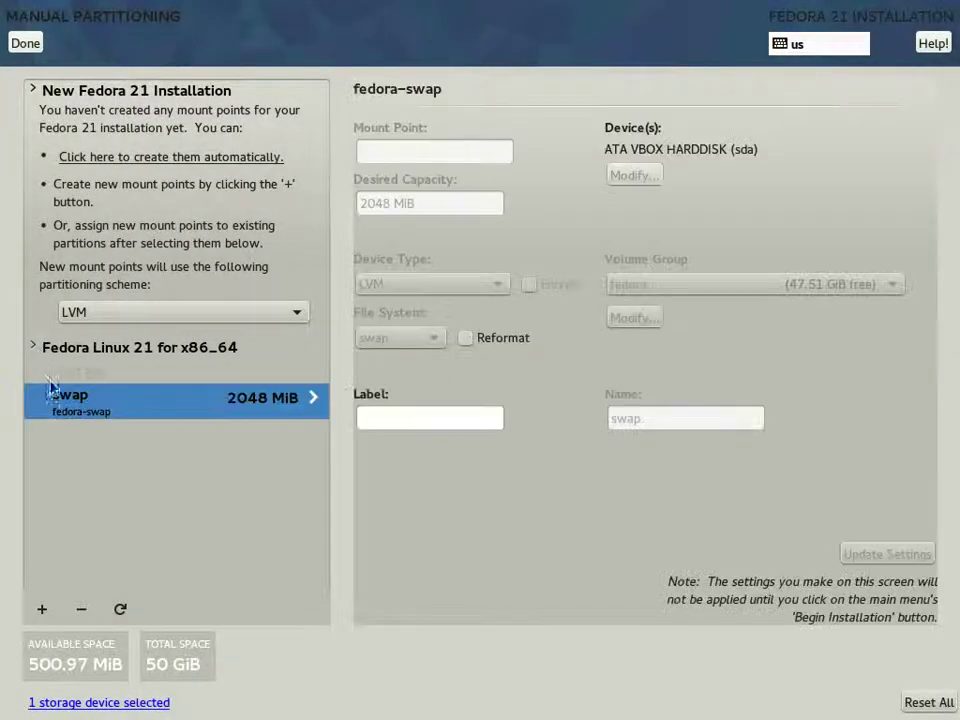
pyautogui.click(81, 609)
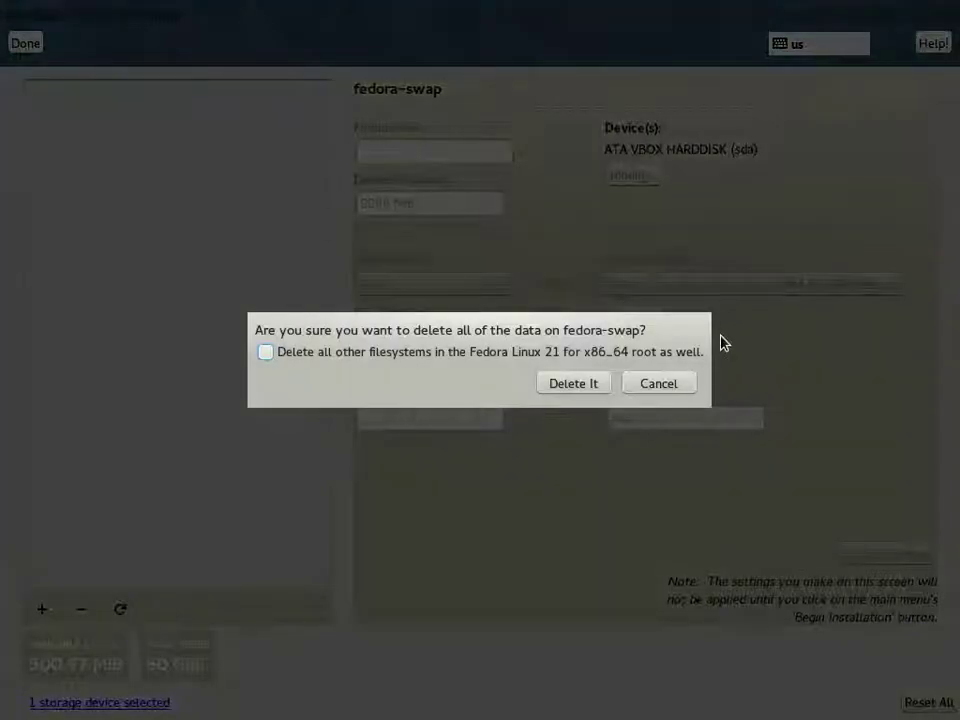
pyautogui.click(562, 386)
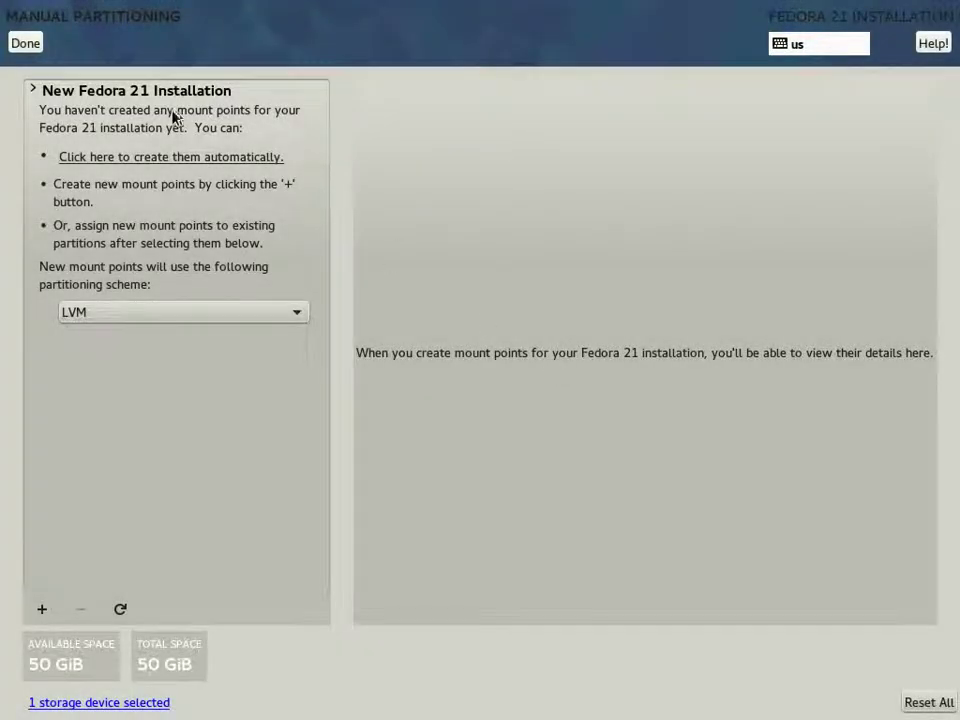
# Step: Auto-create /boot 500 MiB, / 47.46 GiB and swap 2048 MiB, keeping /boot a Standard Partition
pyautogui.click(145, 157)
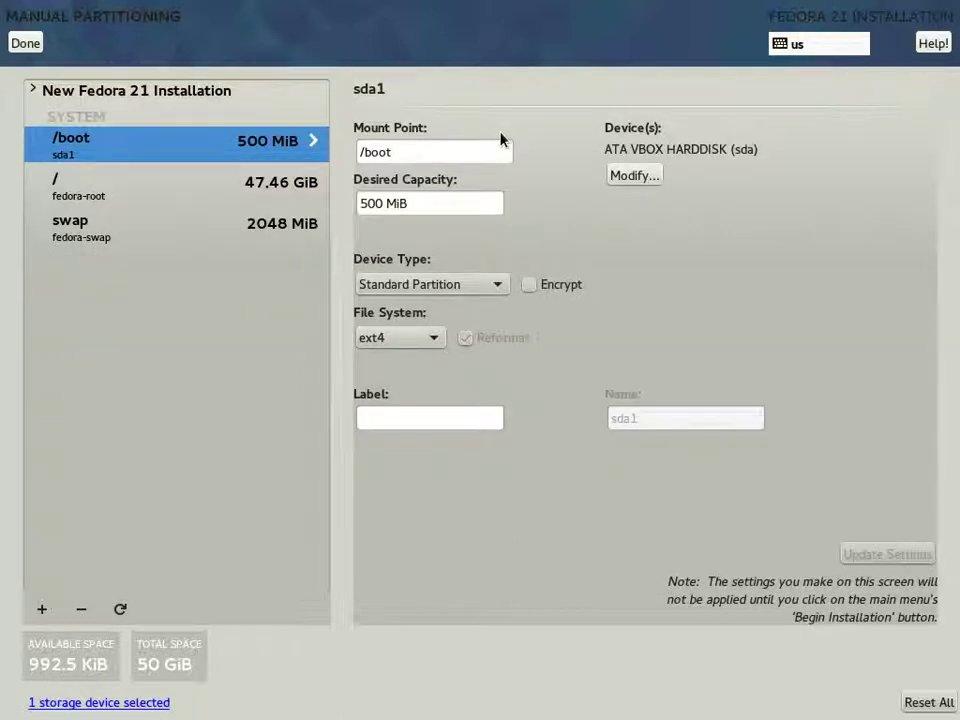
pyautogui.click(443, 153)
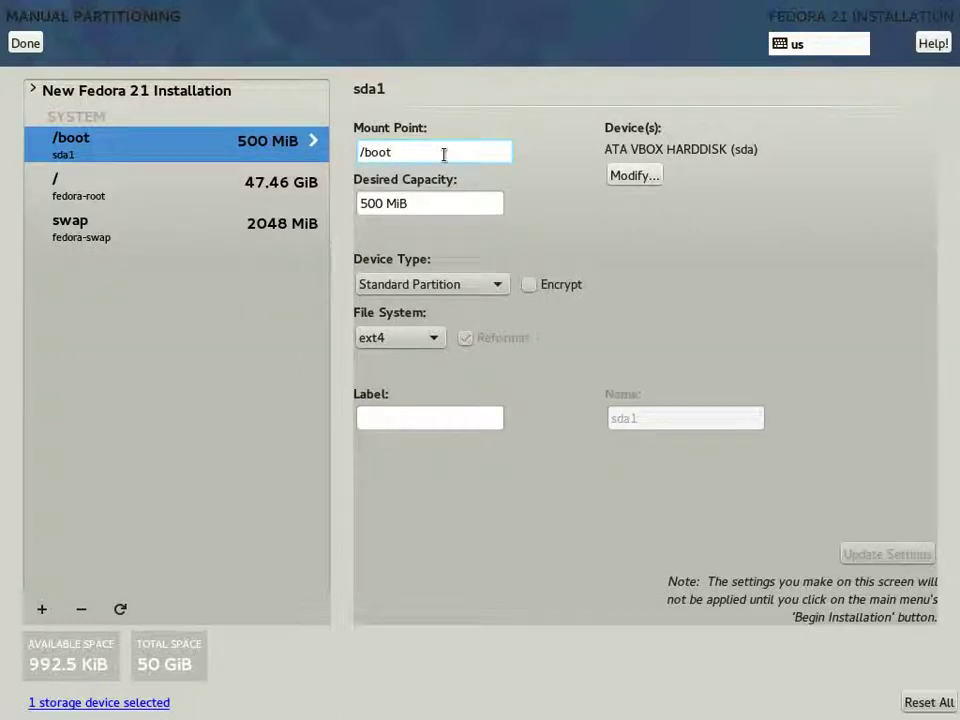
pyautogui.click(64, 191)
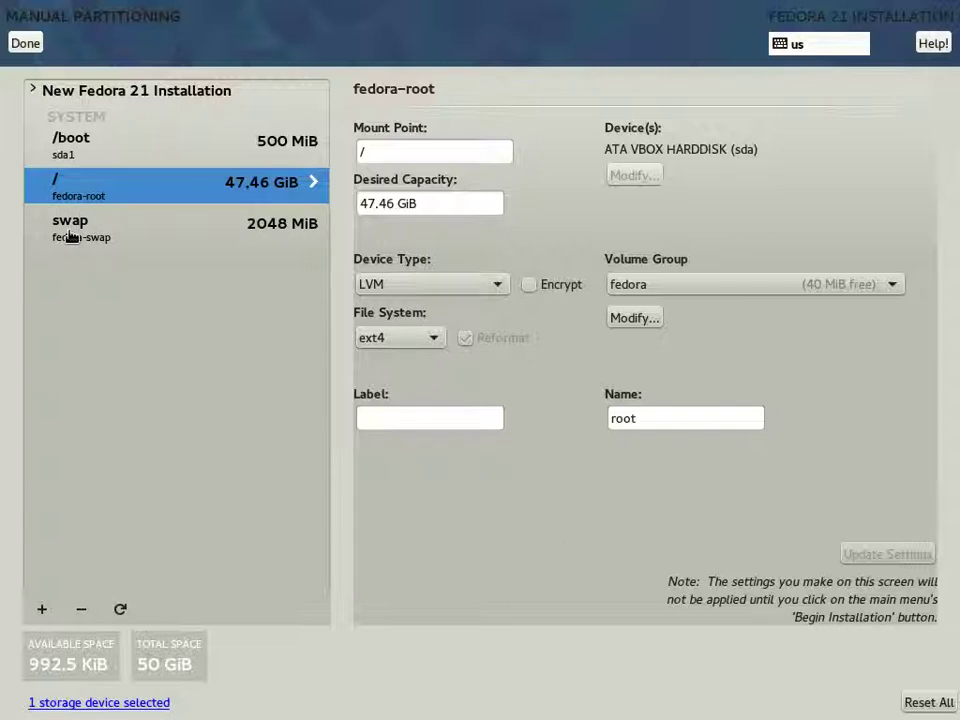
pyautogui.click(70, 236)
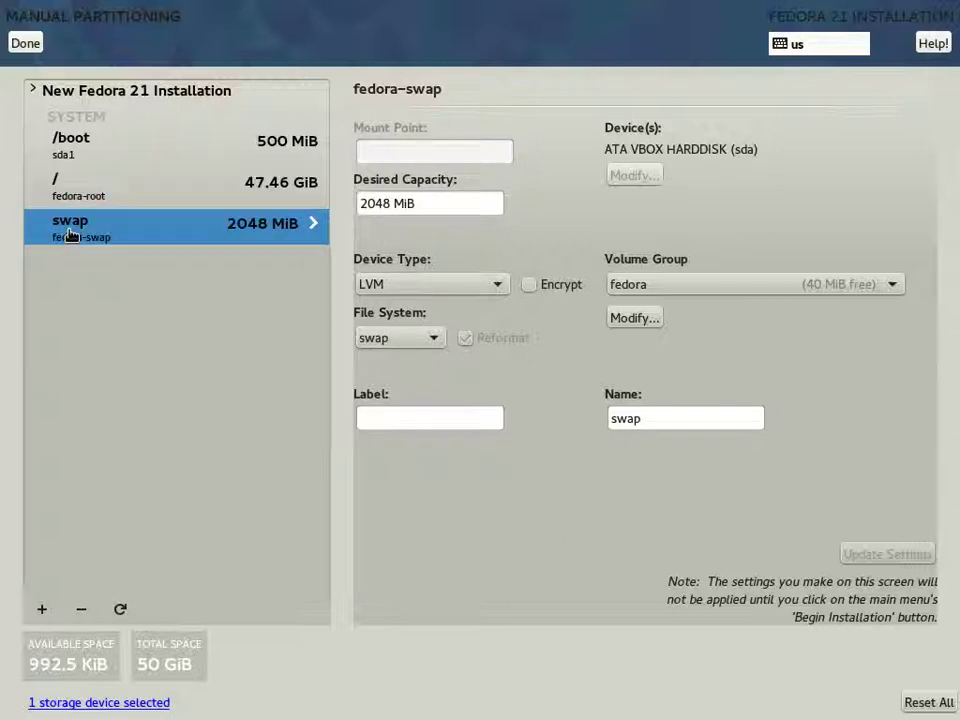
pyautogui.click(75, 142)
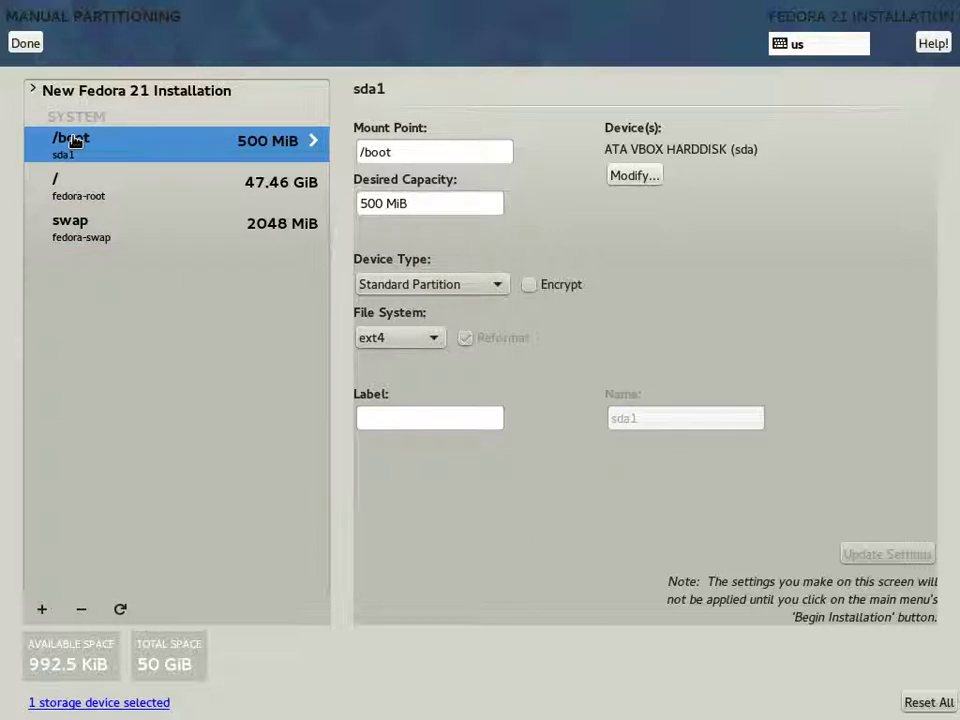
pyautogui.click(499, 284)
pyautogui.click(500, 288)
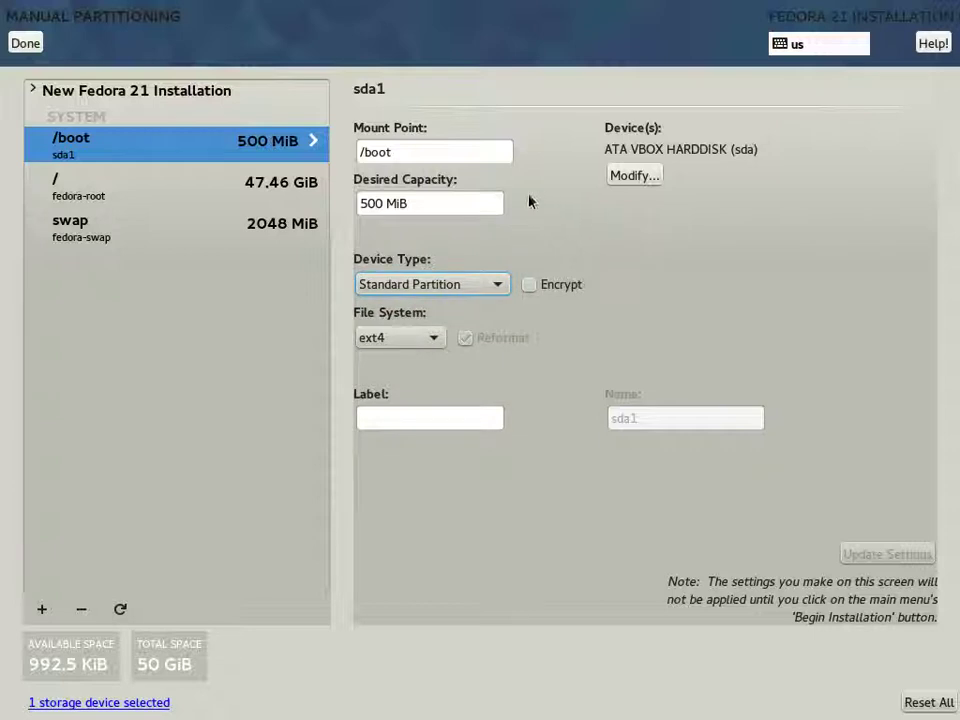
pyautogui.click(27, 45)
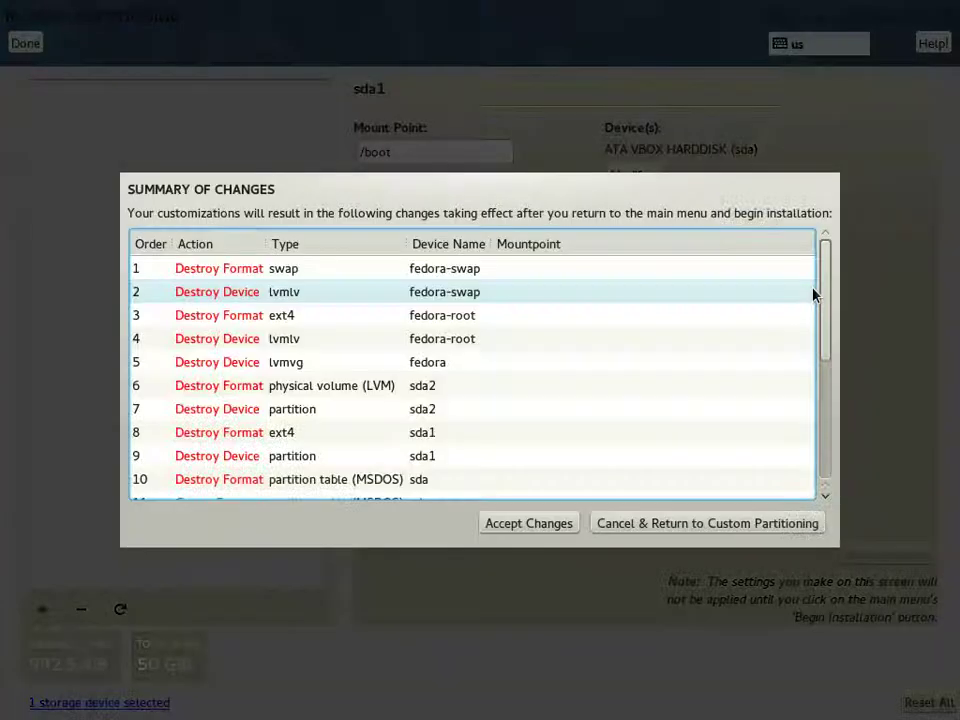
# Step: Scroll the Summary of Changes to see create actions 11–20, including ext4 /boot and /
pyautogui.moveTo(825, 280); pyautogui.dragTo(806, 427)
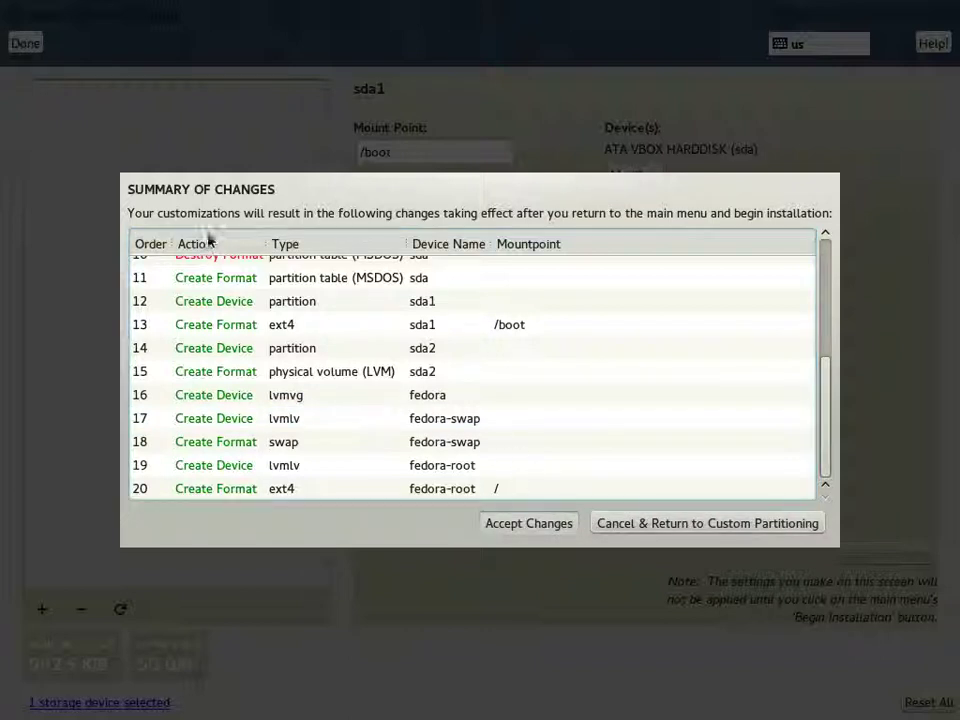
# Step: Accept the partitioning changes, set the hostname to f21kde, and begin the installation
pyautogui.press('Return')
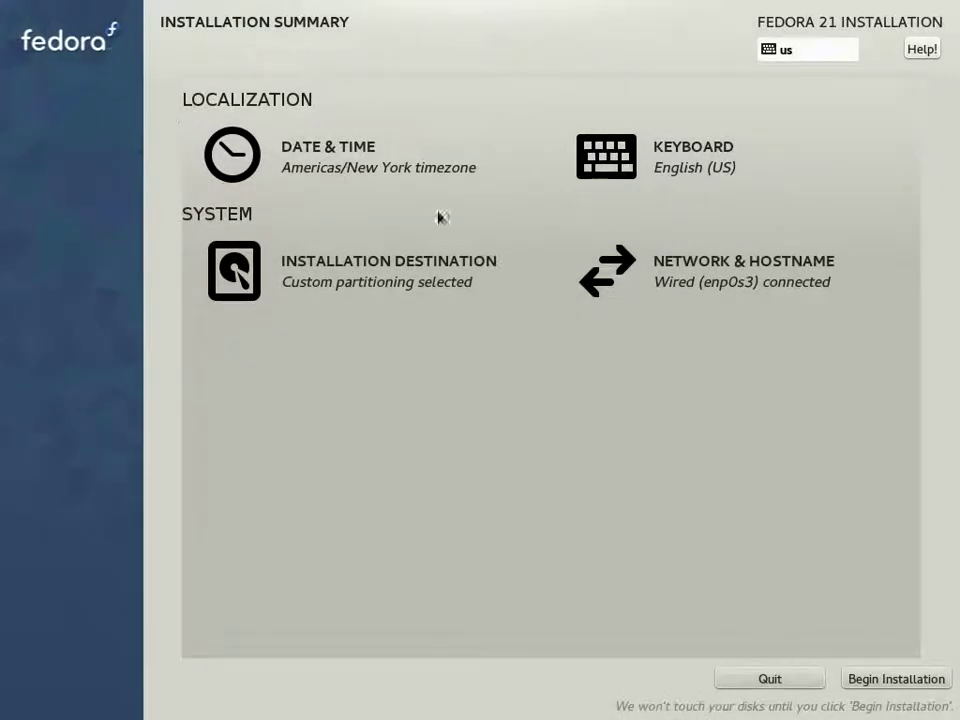
pyautogui.click(673, 279)
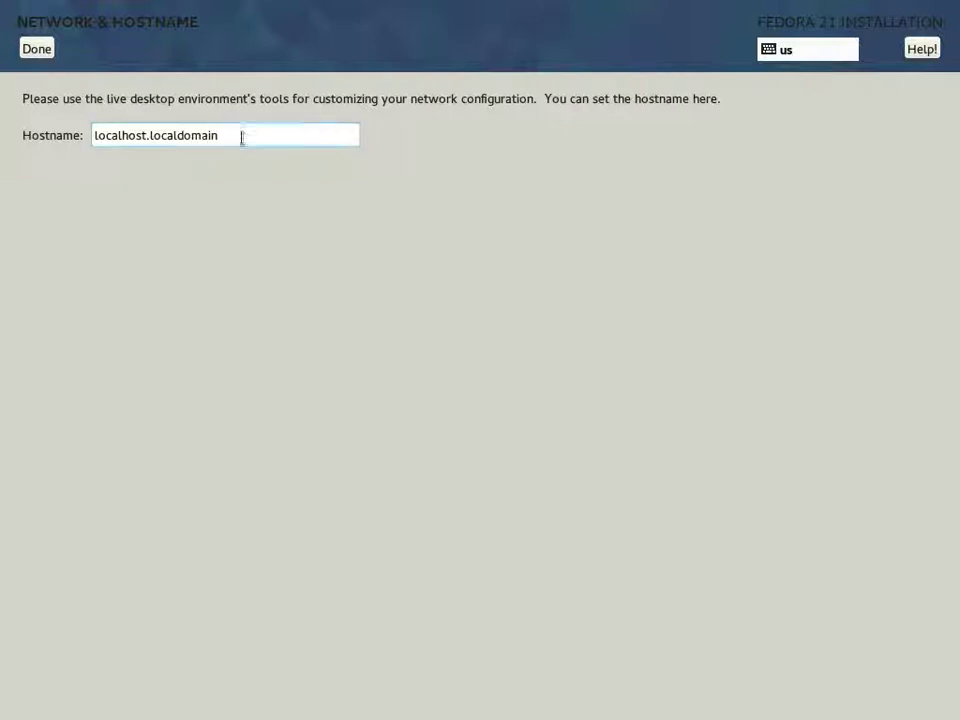
pyautogui.moveTo(230, 141); pyautogui.dragTo(3, 128)
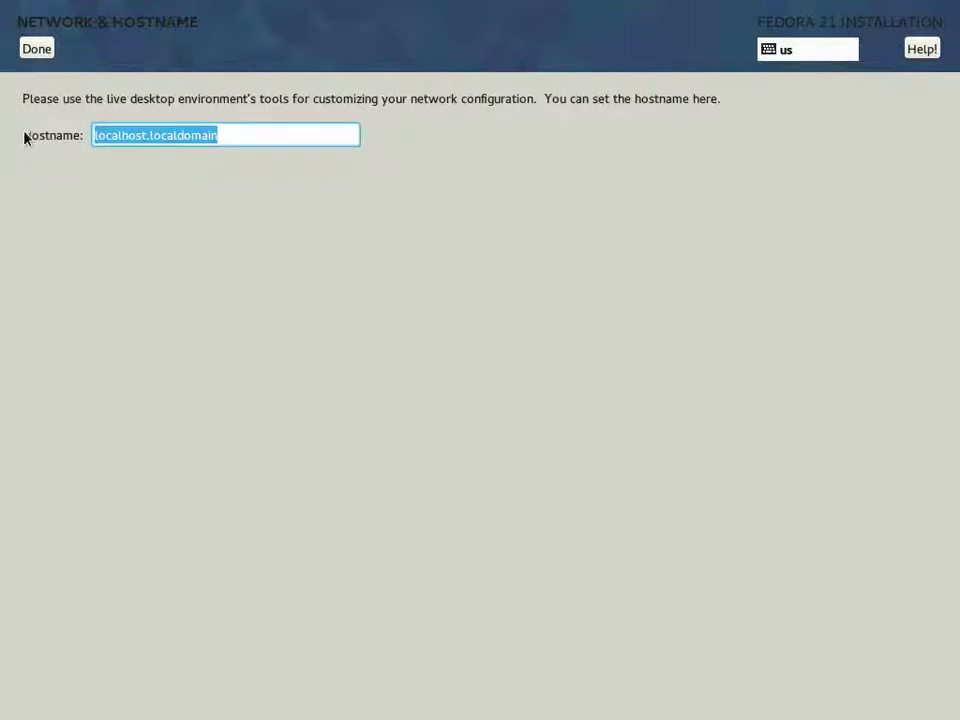
pyautogui.write('f21')
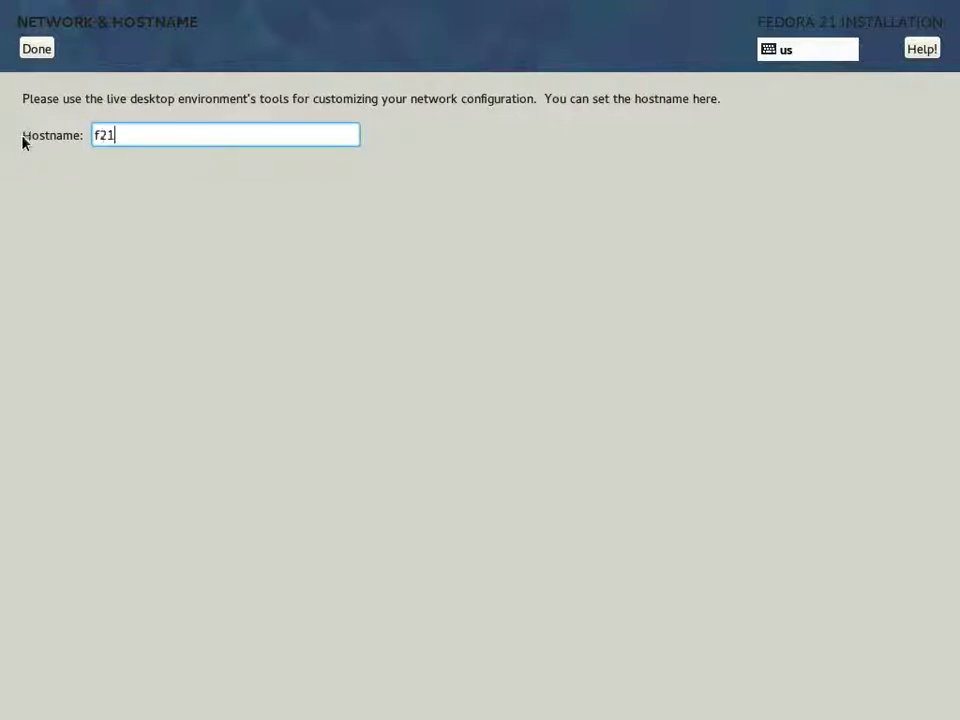
pyautogui.write('kde')
pyautogui.click(30, 49)
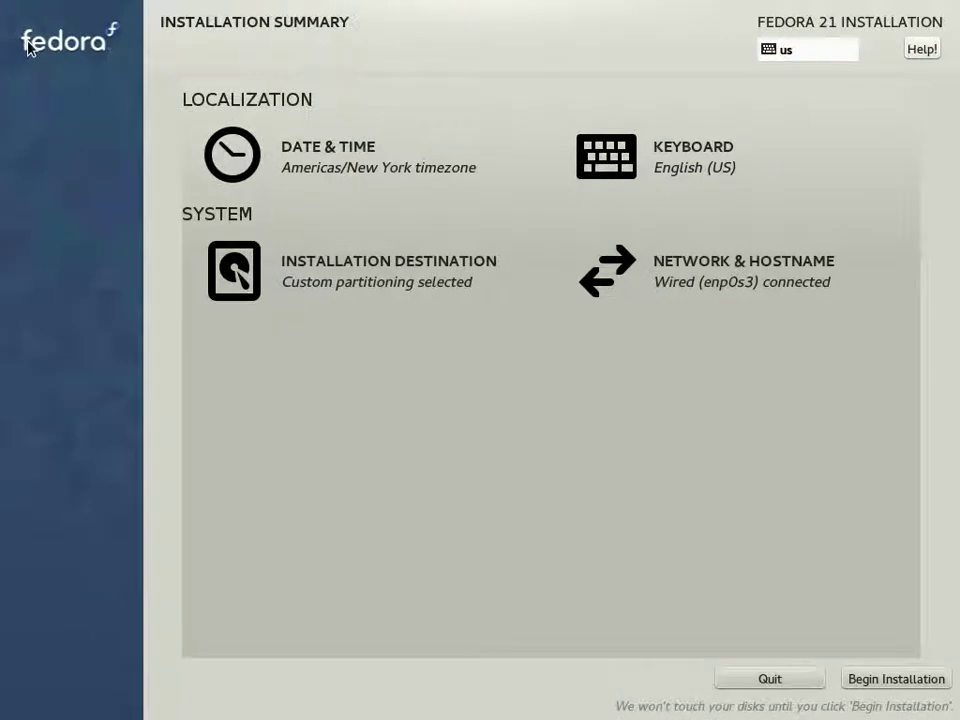
pyautogui.click(895, 679)
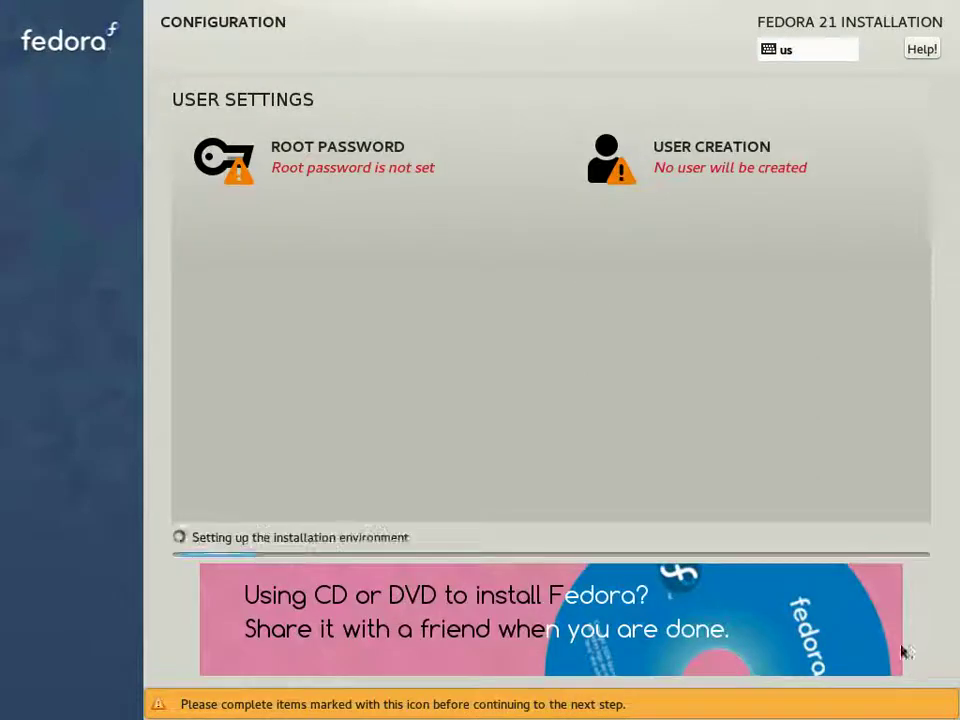
# Step: Enter and confirm the root password, accepting the weak-password warning, then go to User Creation
pyautogui.click(316, 170)
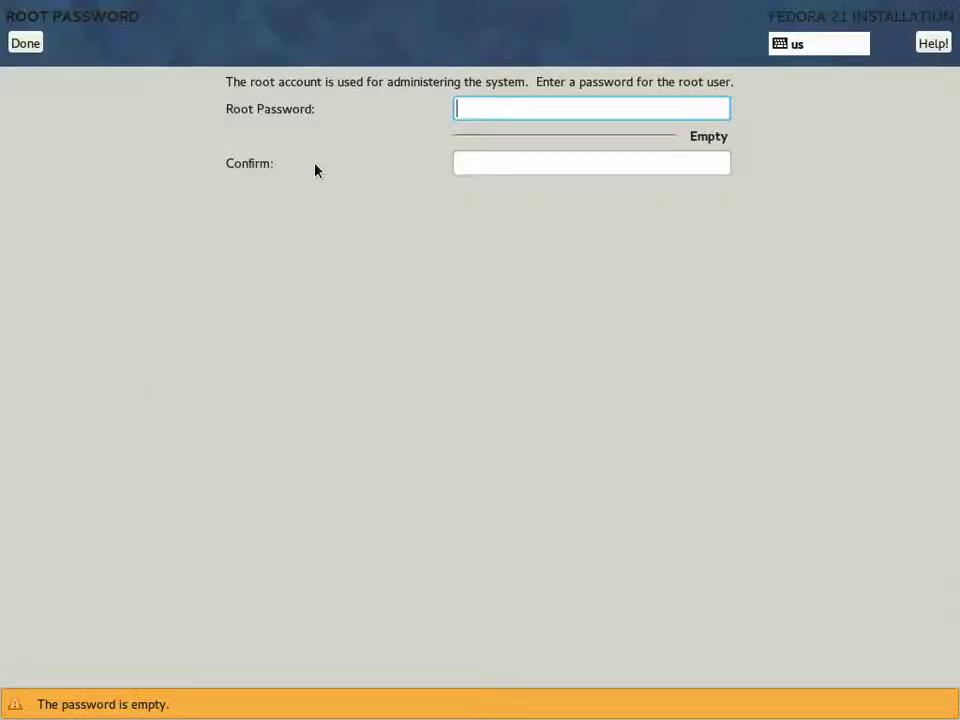
pyautogui.press('Tab')
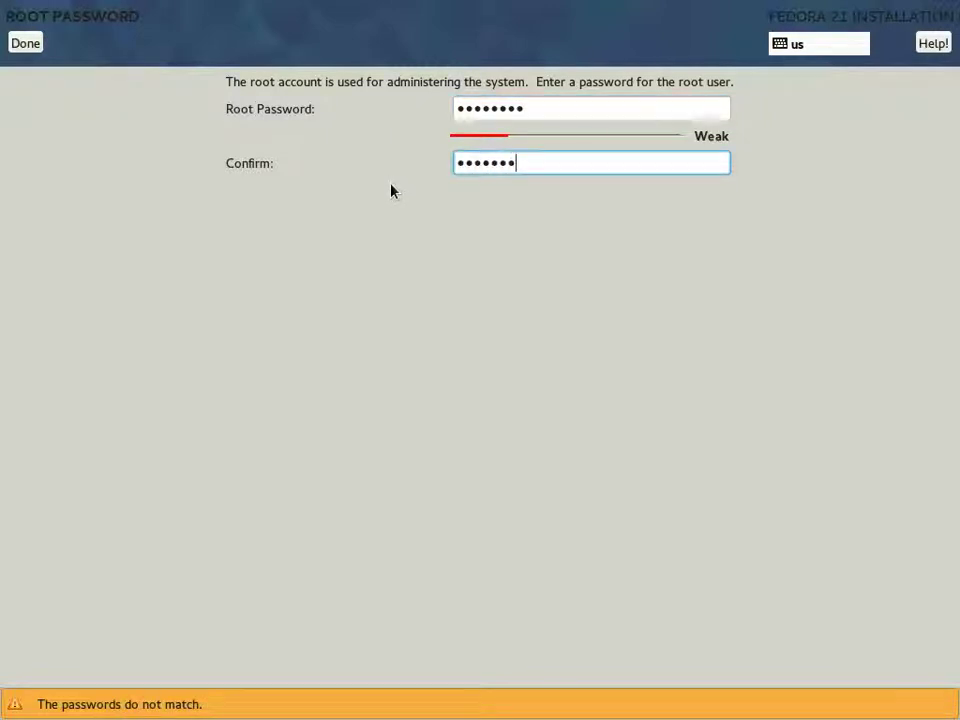
pyautogui.click(27, 42)
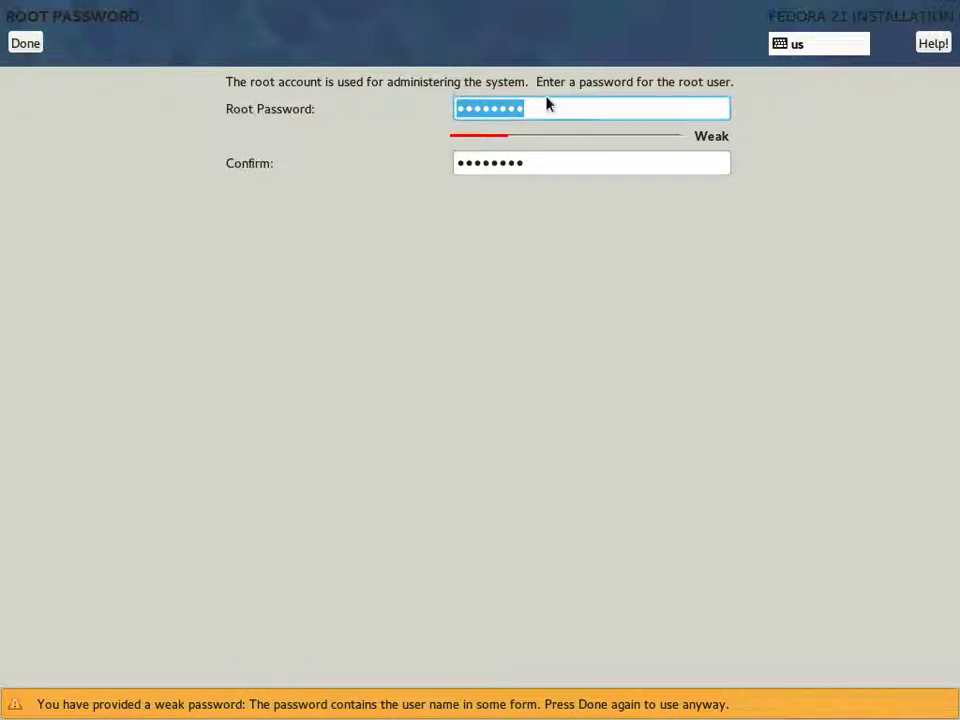
pyautogui.click(20, 38)
pyautogui.click(724, 162)
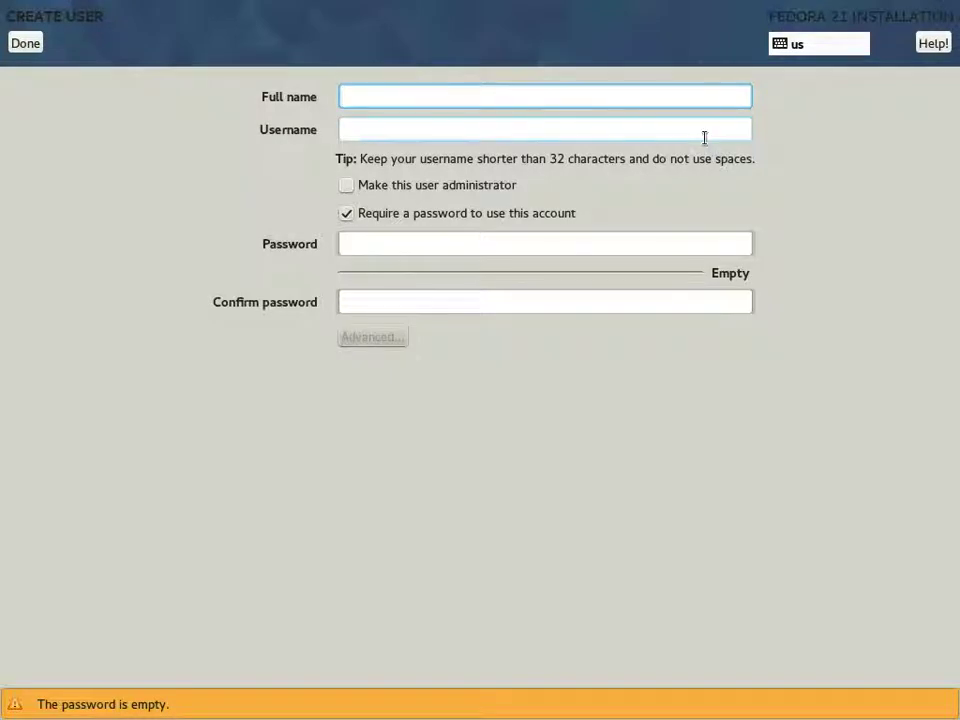
# Step: Enter the user's full name, type and confirm the user password, accepting the weak-password warning
pyautogui.press('BackSpace')
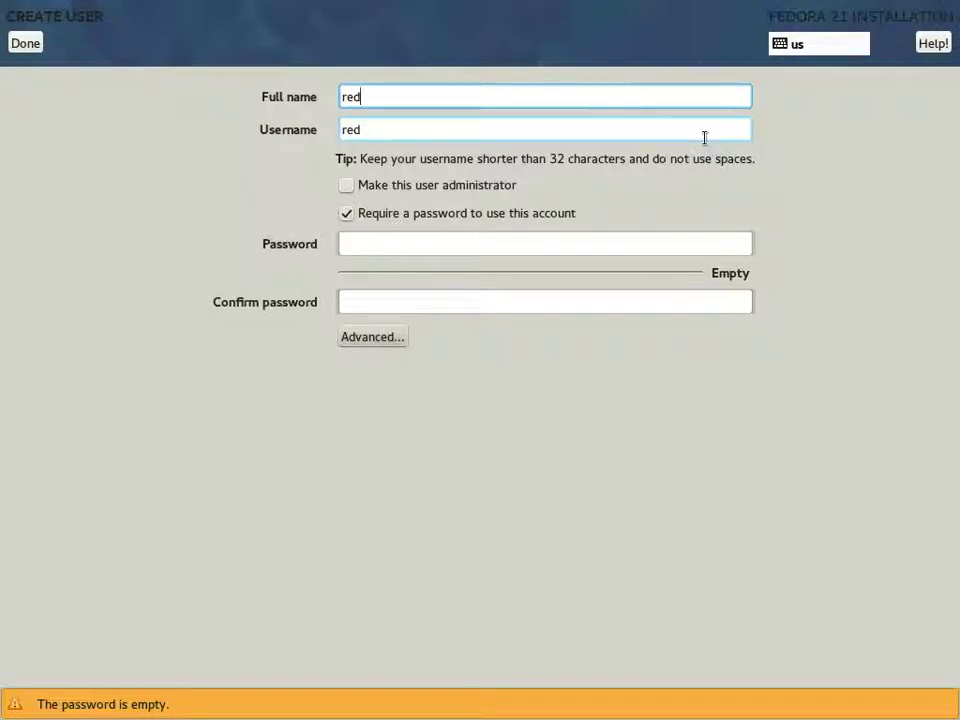
pyautogui.press('Tab')
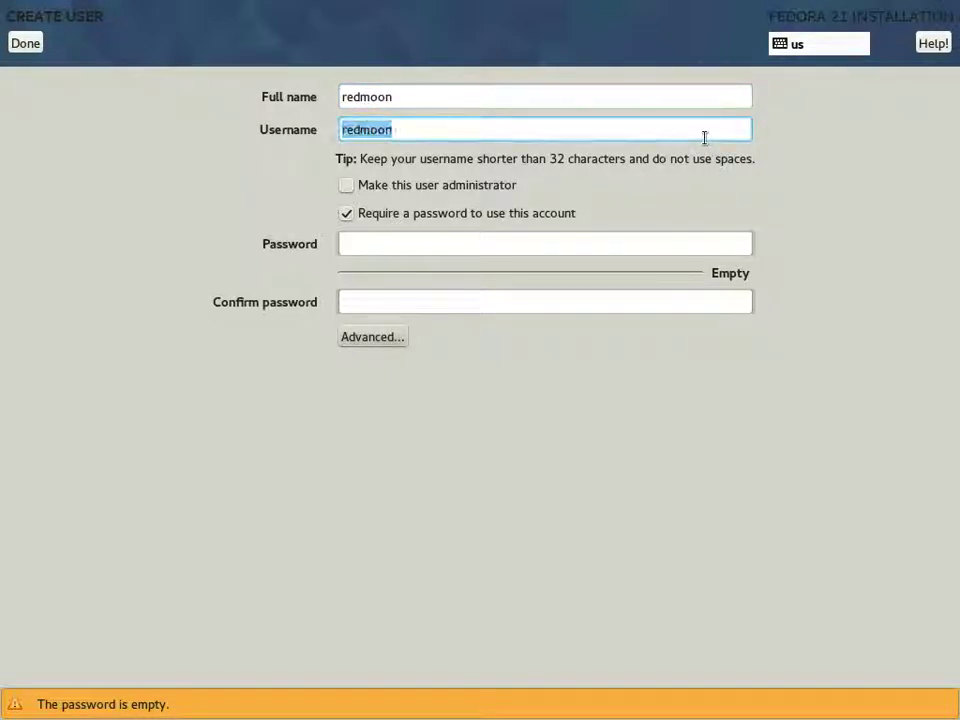
pyautogui.press('Tab')
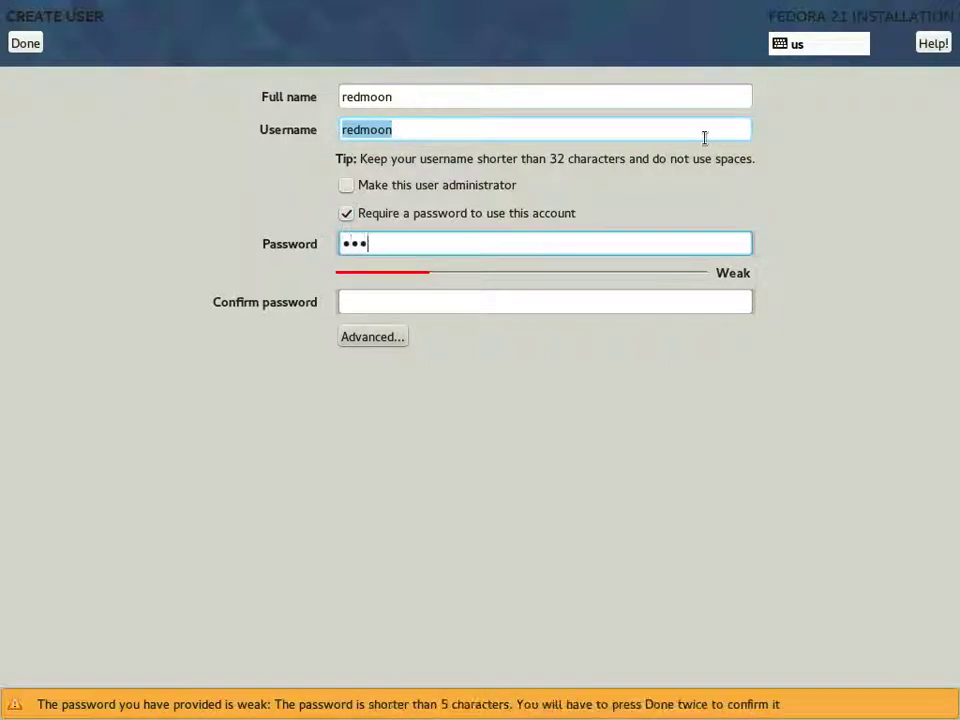
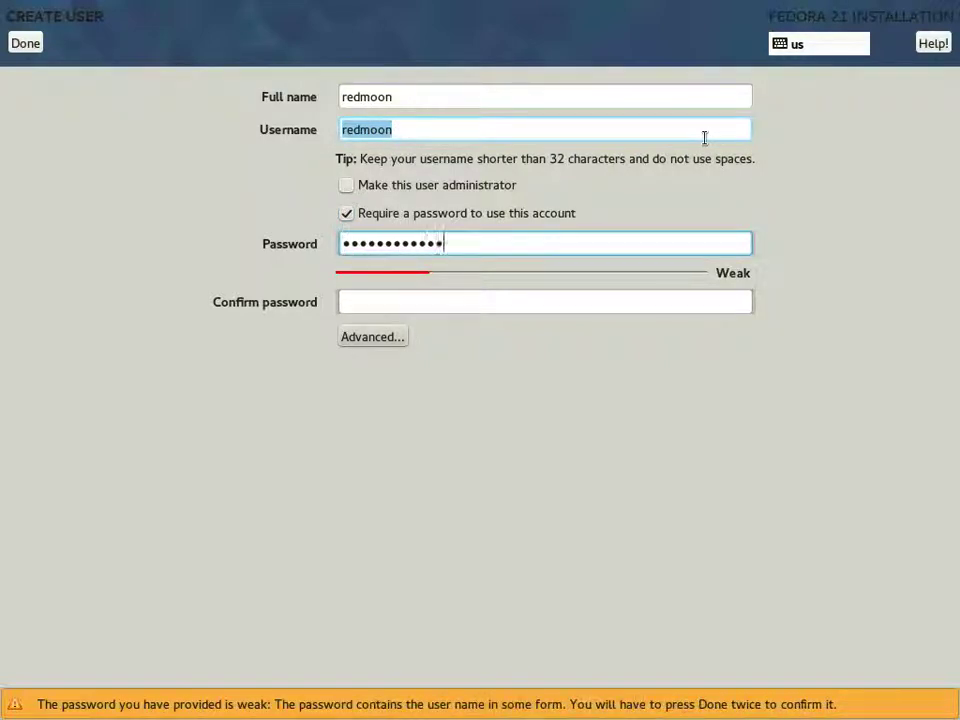
pyautogui.press('Tab')
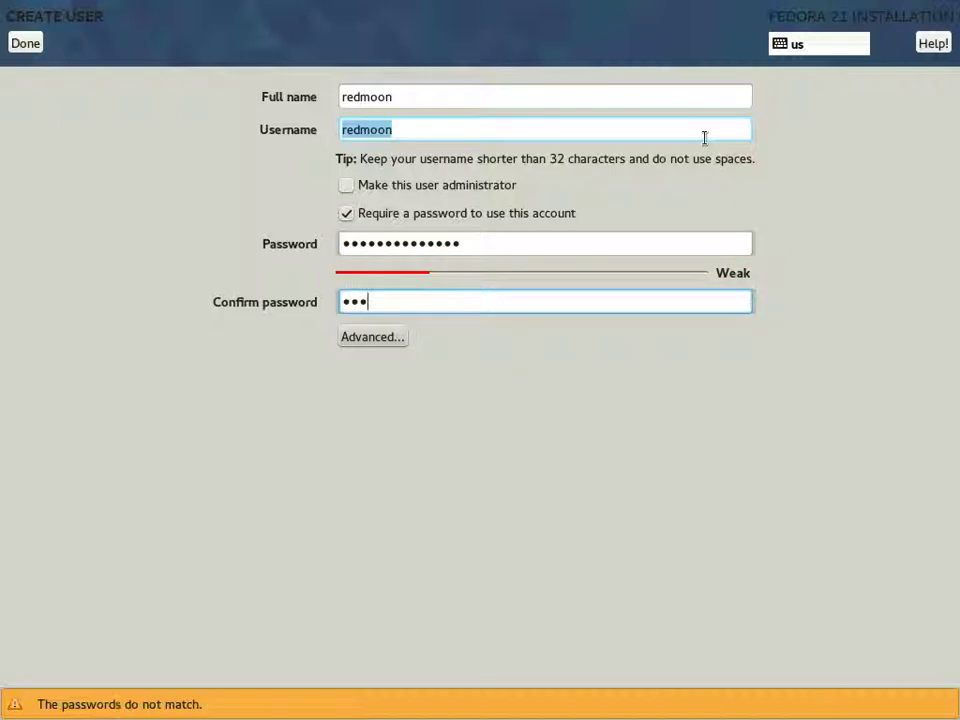
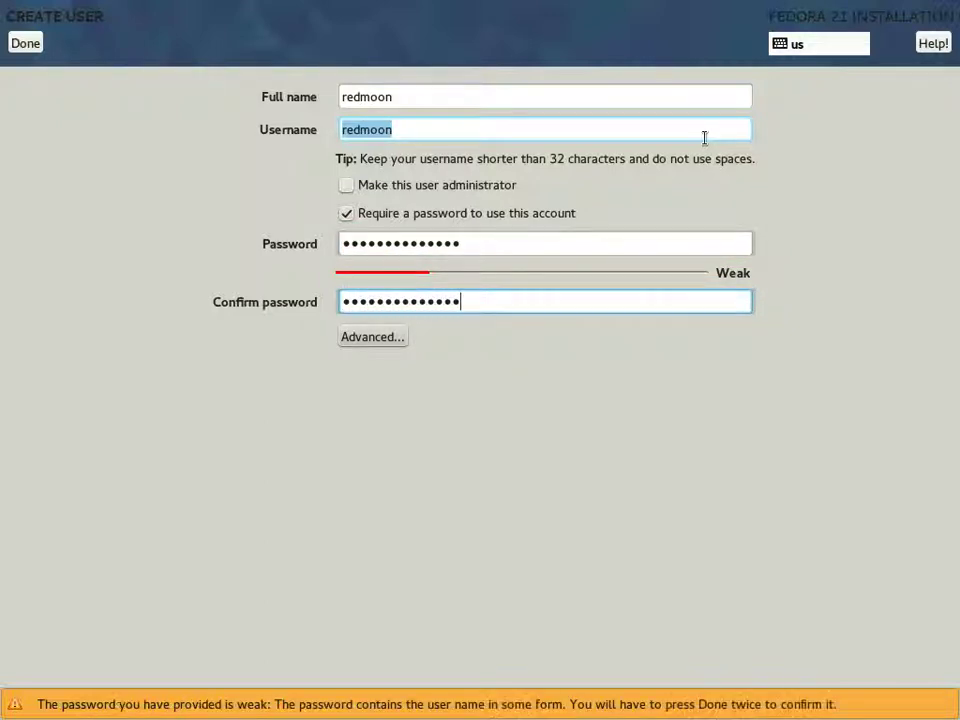
pyautogui.click(25, 45)
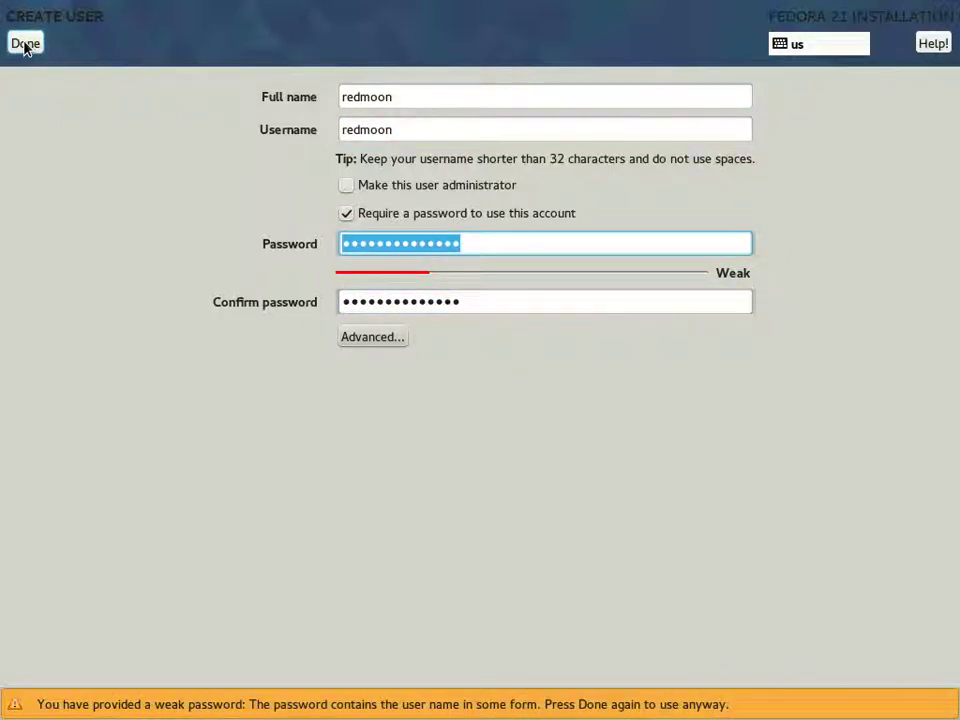
pyautogui.click(25, 45)
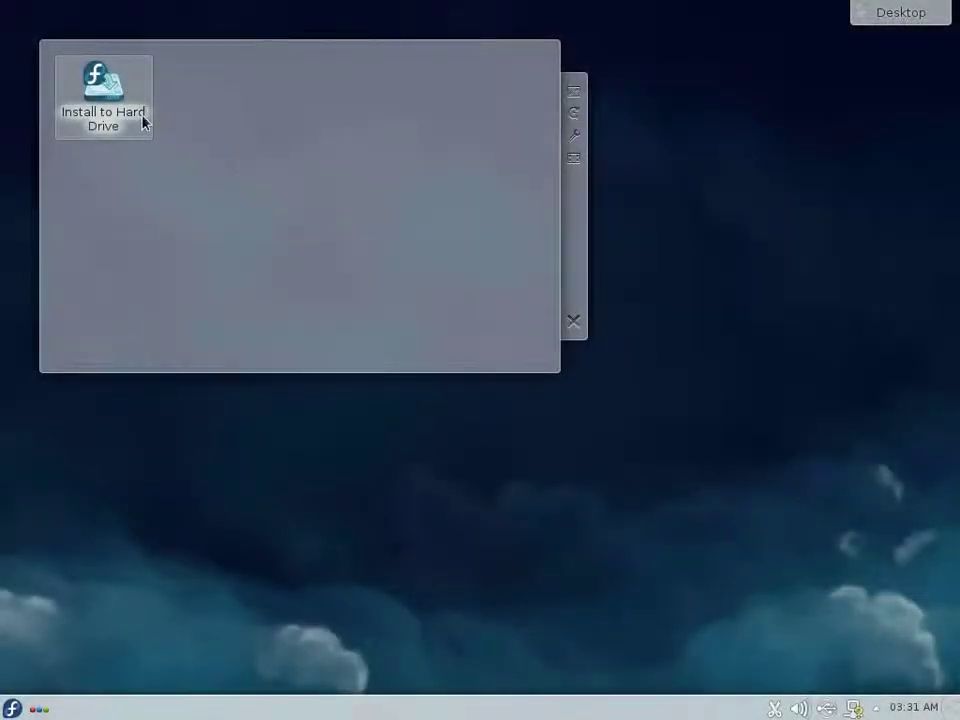
# Step: Restart the computer from the Kickoff Leave menu and stop the boot countdown at the menu
pyautogui.click(14, 709)
pyautogui.click(363, 665)
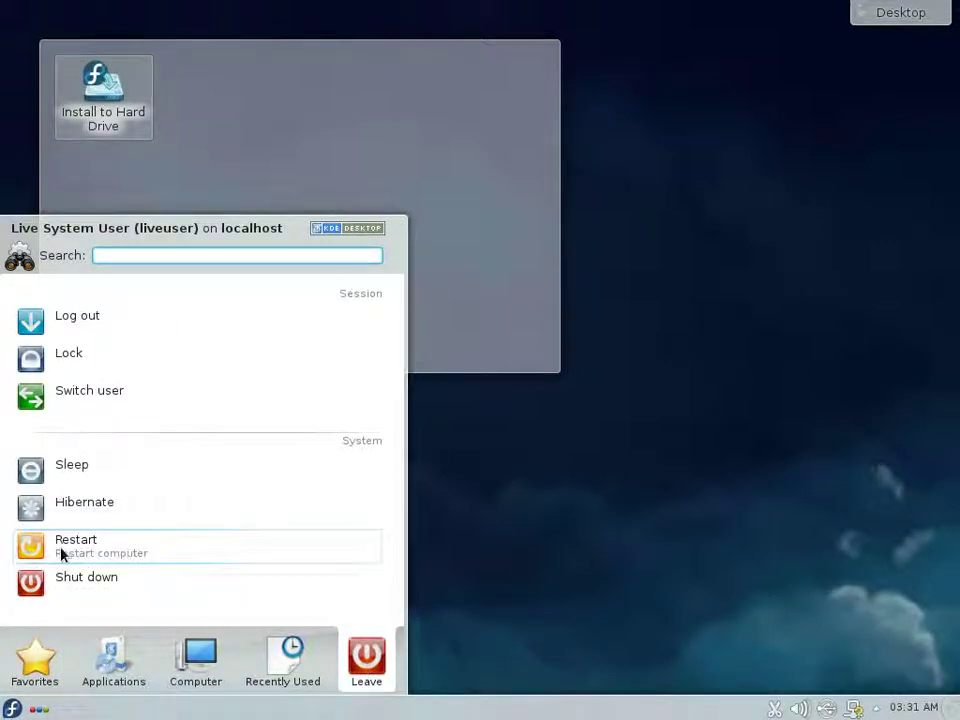
pyautogui.click(62, 553)
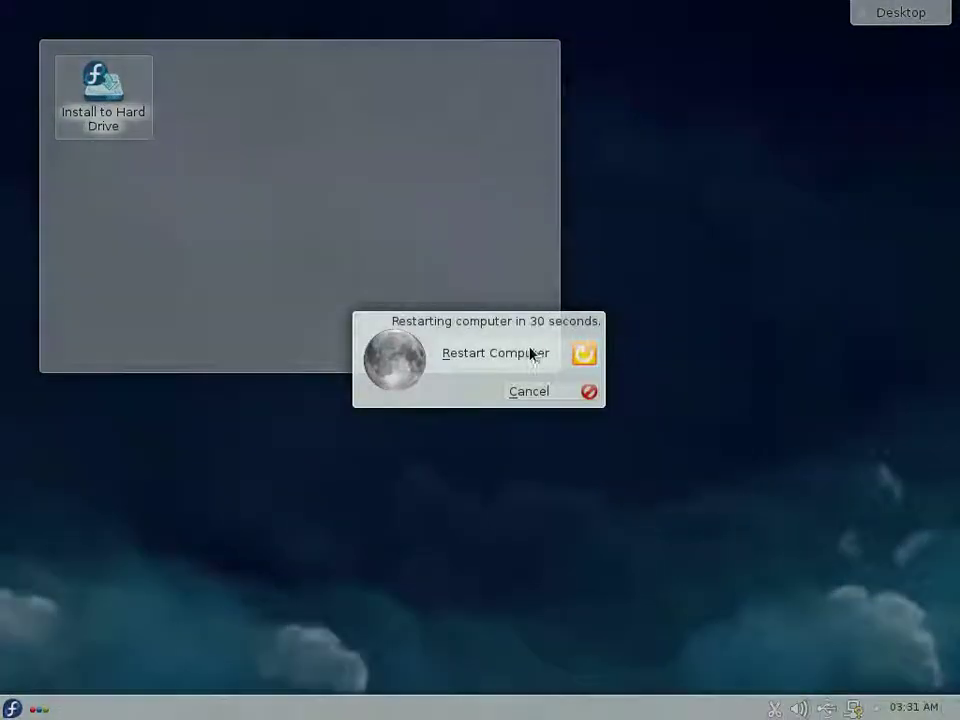
pyautogui.click(529, 352)
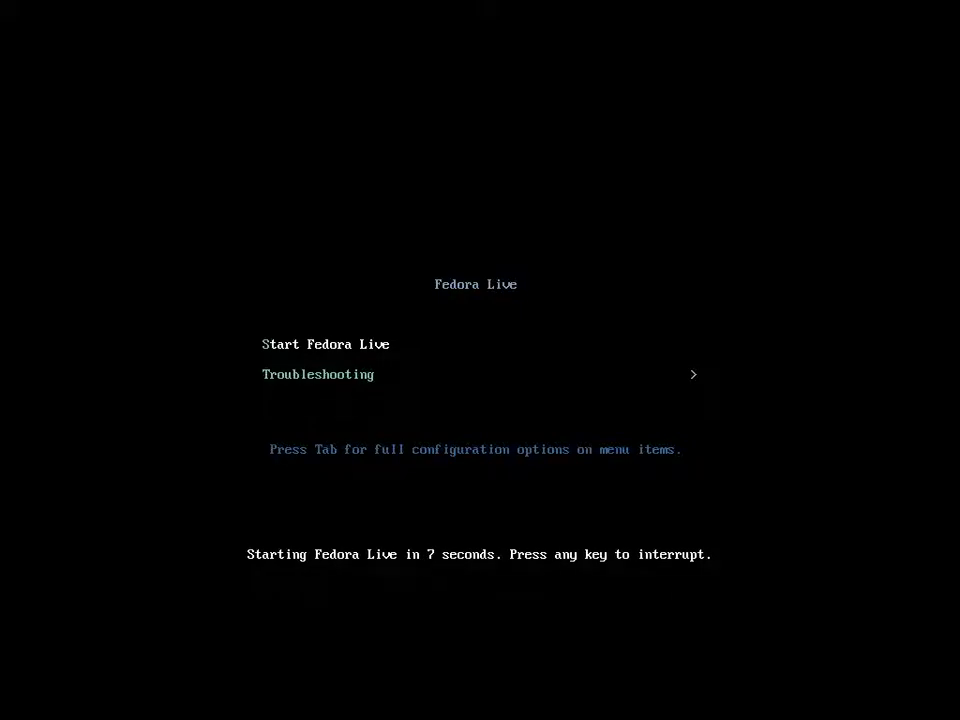
pyautogui.press('Down')
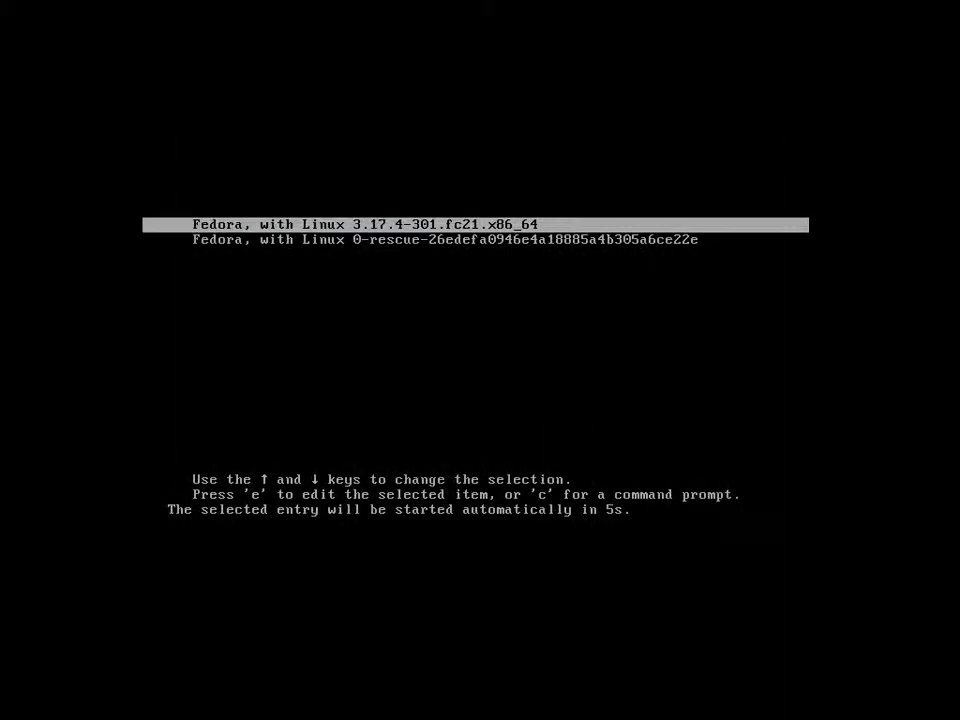
# Step: Boot the 'Fedora, with Linux 3.17.4-301.fc21.x86_64' entry instead of the rescue entry
pyautogui.press('Down')
pyautogui.press('Up')
pyautogui.press('Return')
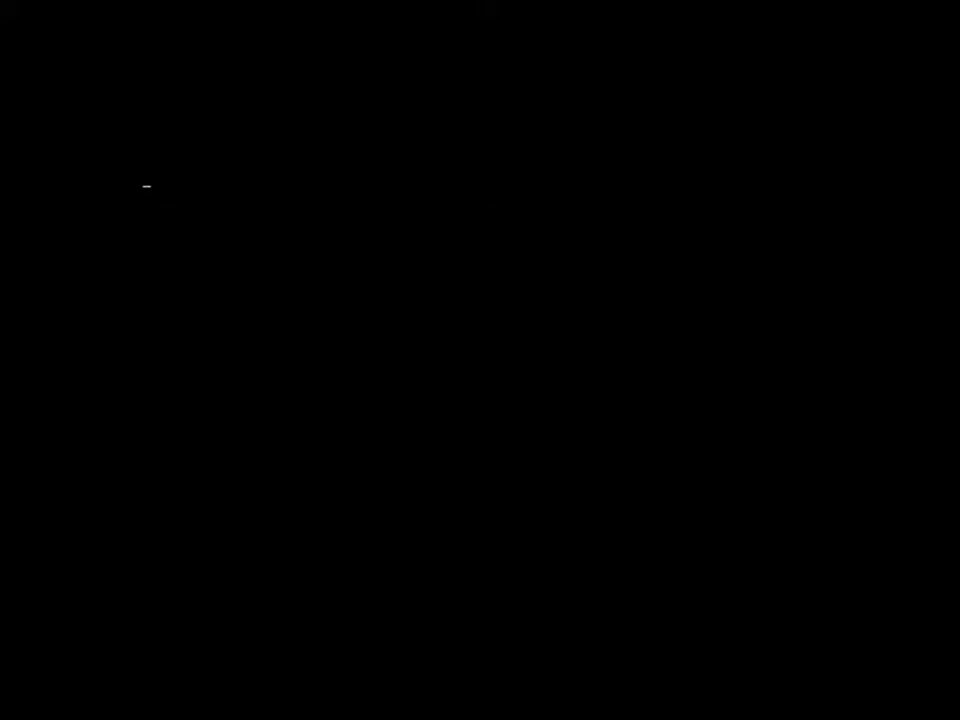